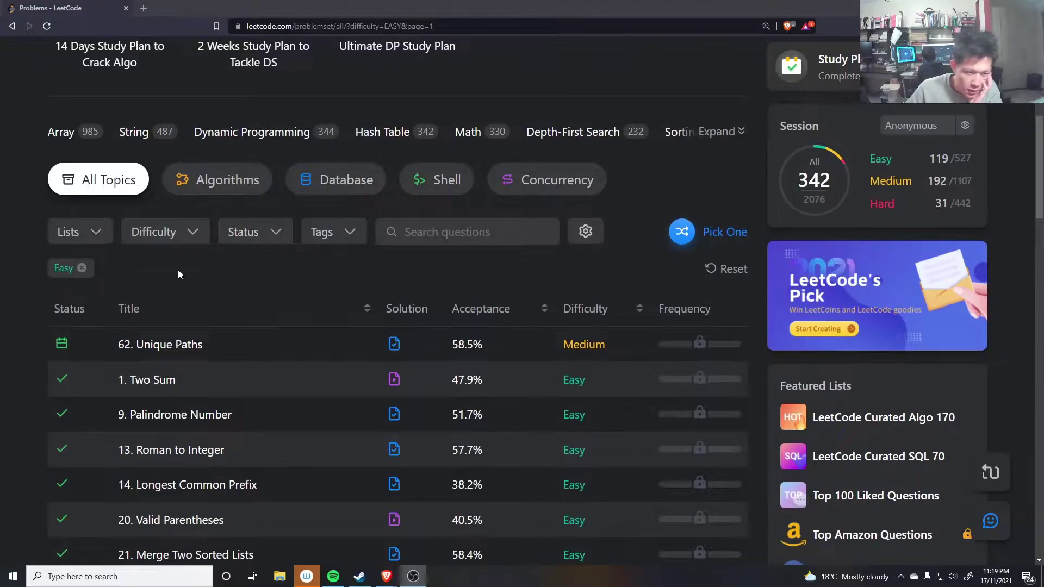
Step: Pick a random Easy problem until 'Calculate Money in Leetcode Bank' opens with the C++ stub
click(163, 232)
click(275, 253)
click(682, 231)
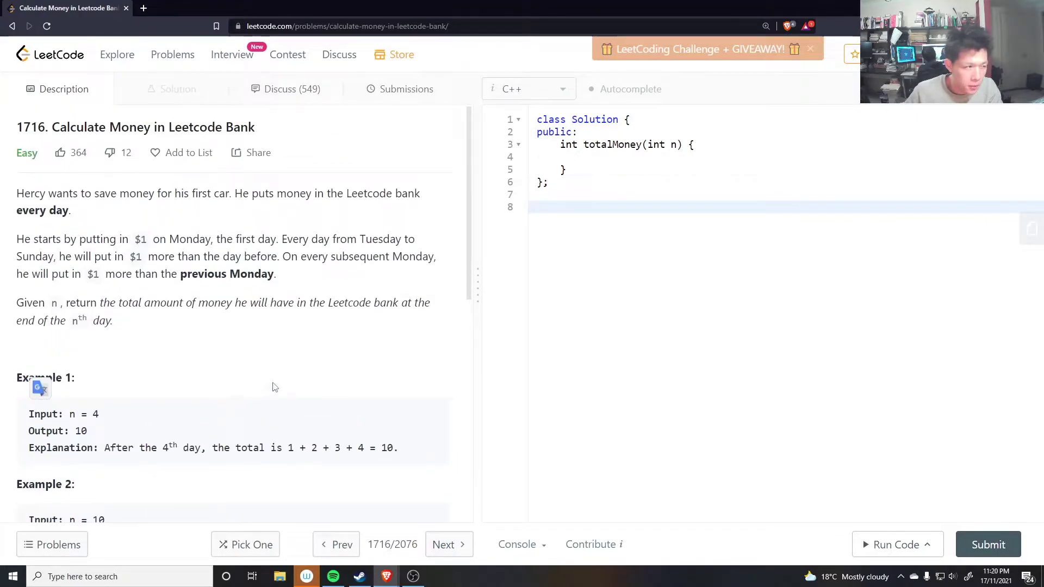
Step: Write a for loop over i from 0 to n, with int ans = 0 declared above it
click(662, 275)
click(604, 156)
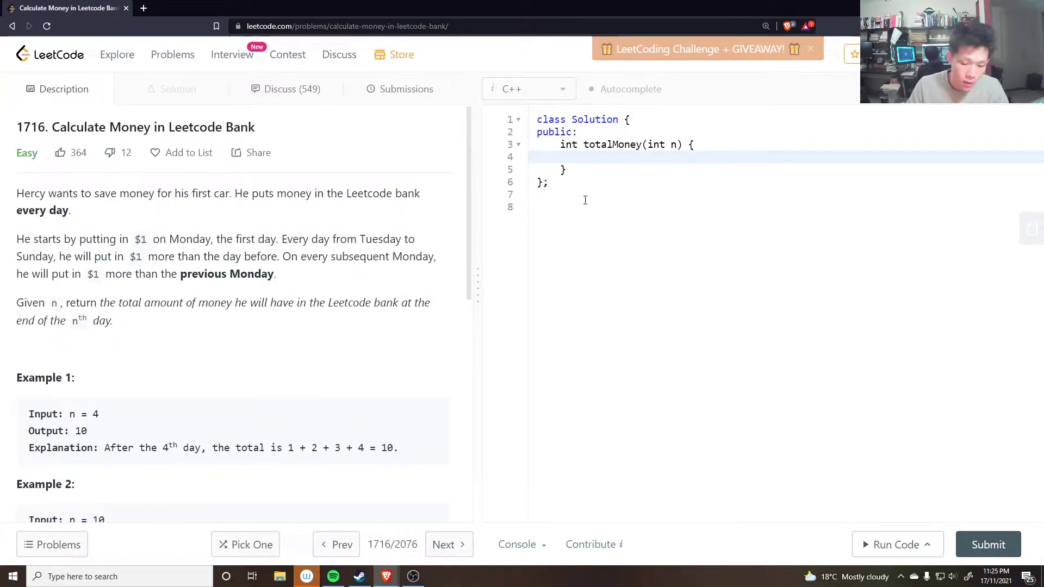
text(for)
text((int i = )
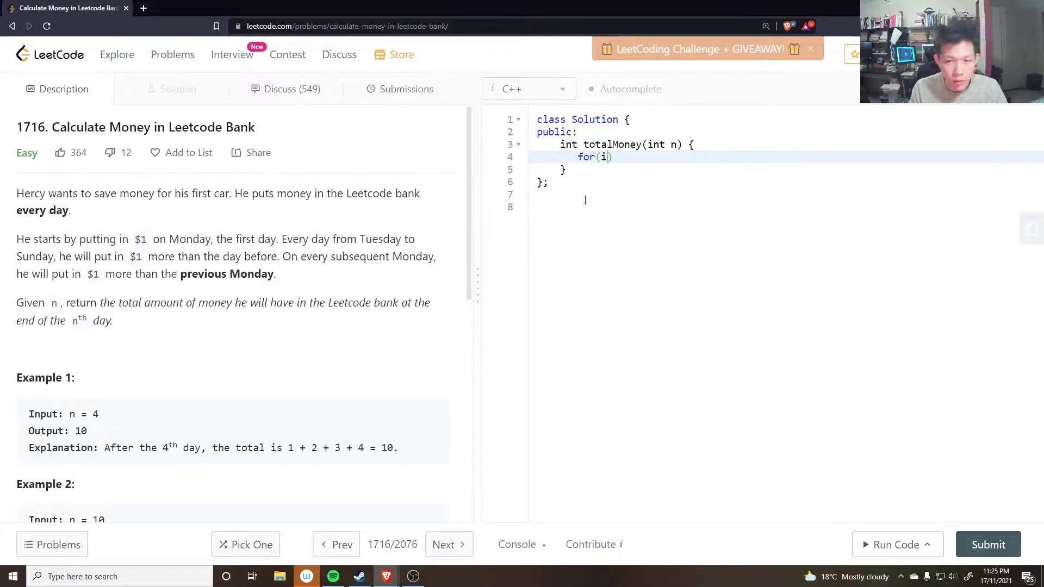
text(0; i)
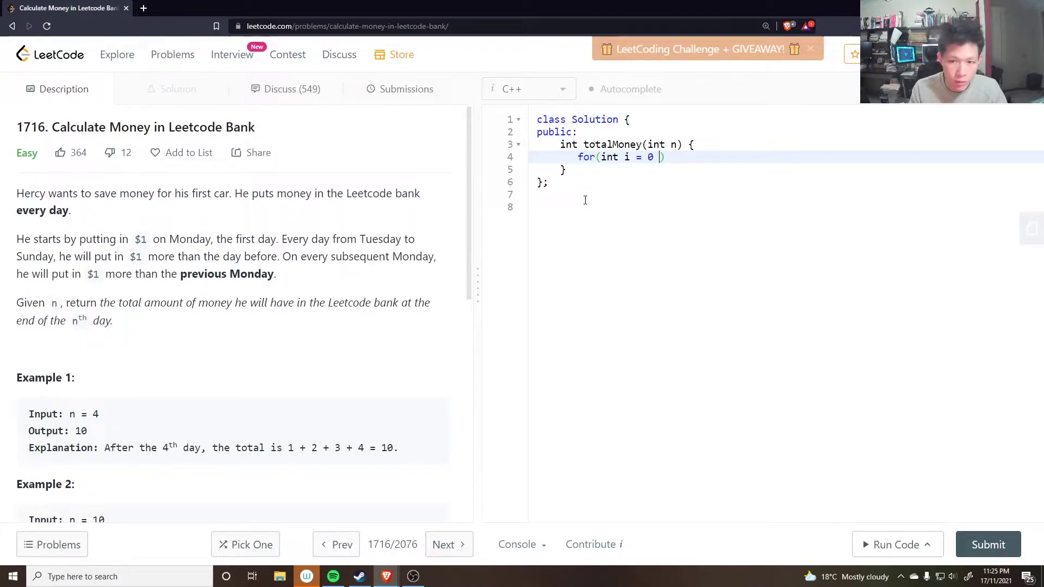
text( < n; ++)
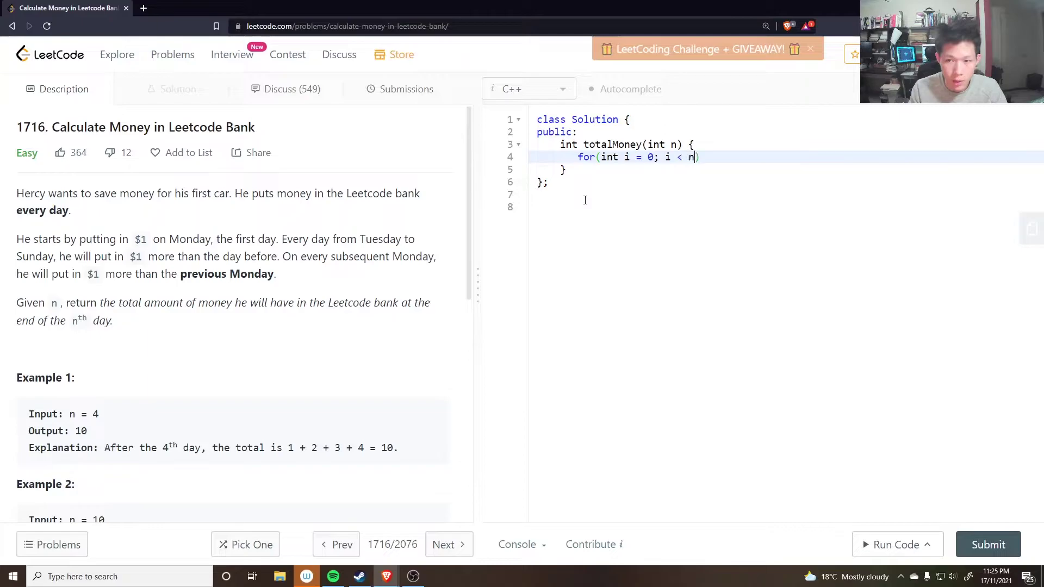
text(i)
key(End)
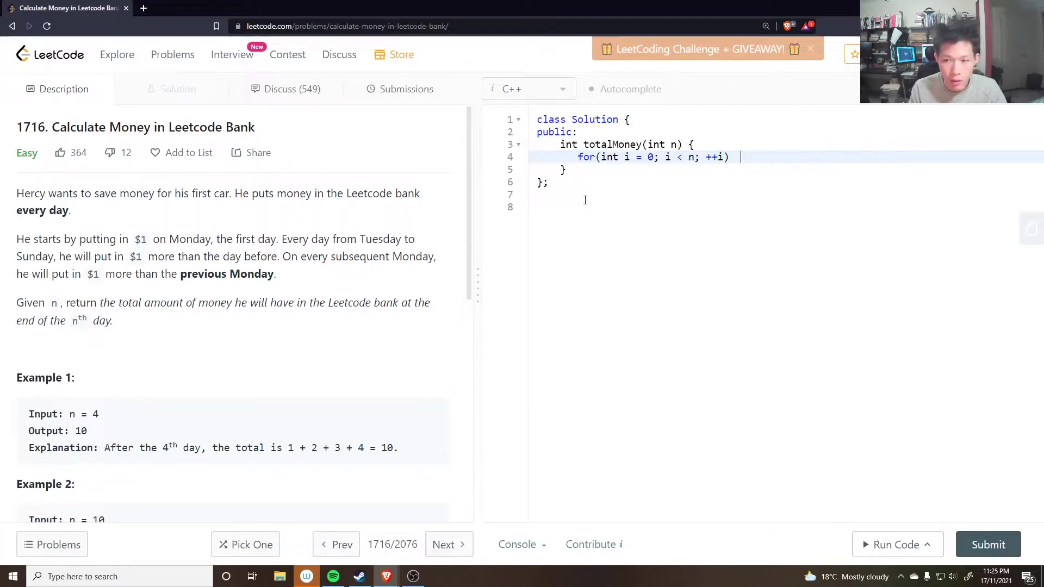
text({)
key(Return)
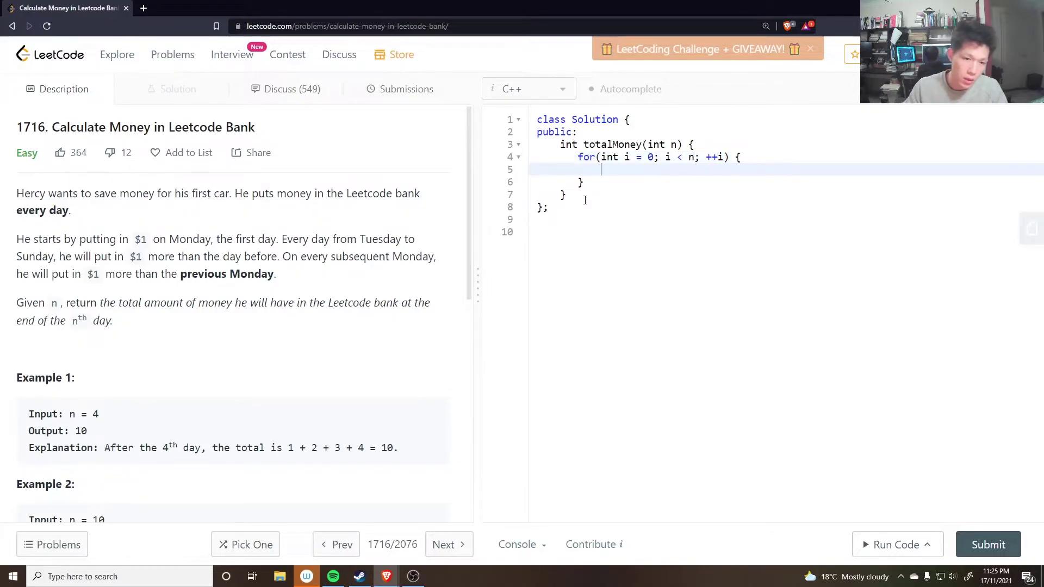
key(Up)
key(Home)
key(Return)
key(Up)
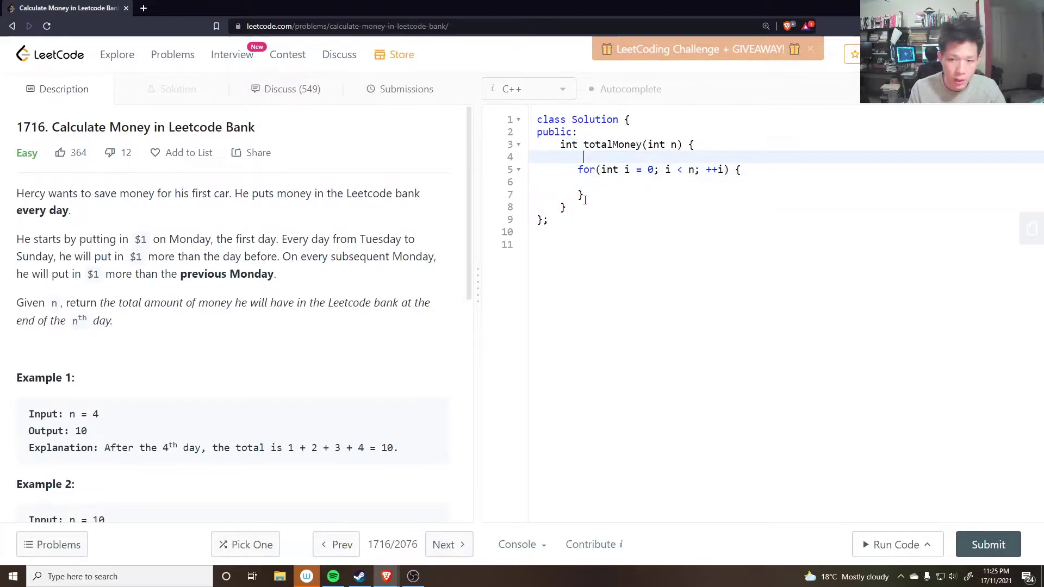
text(int ans )
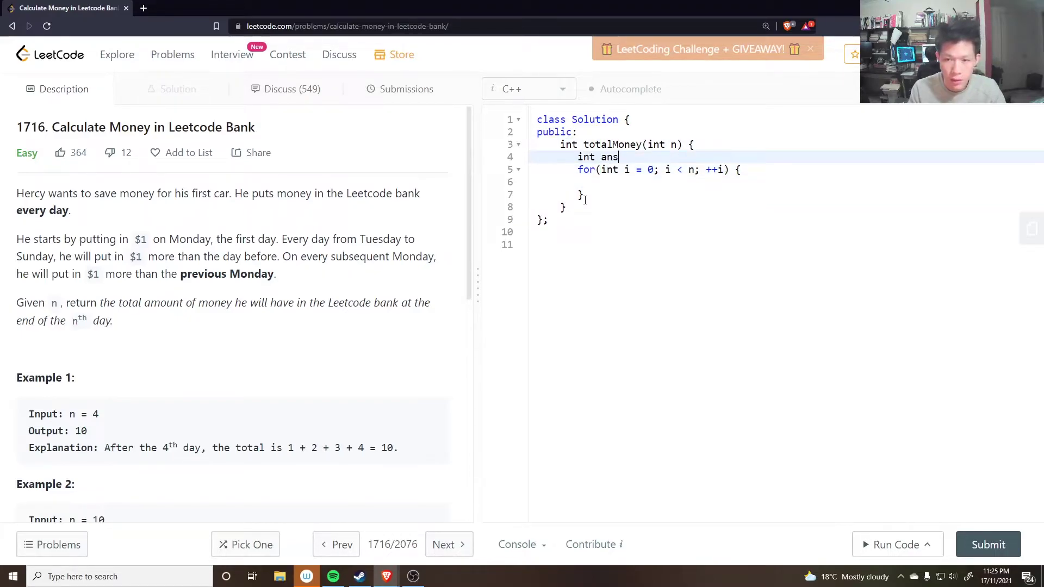
text(= 0)
key(Down)
key(Down)
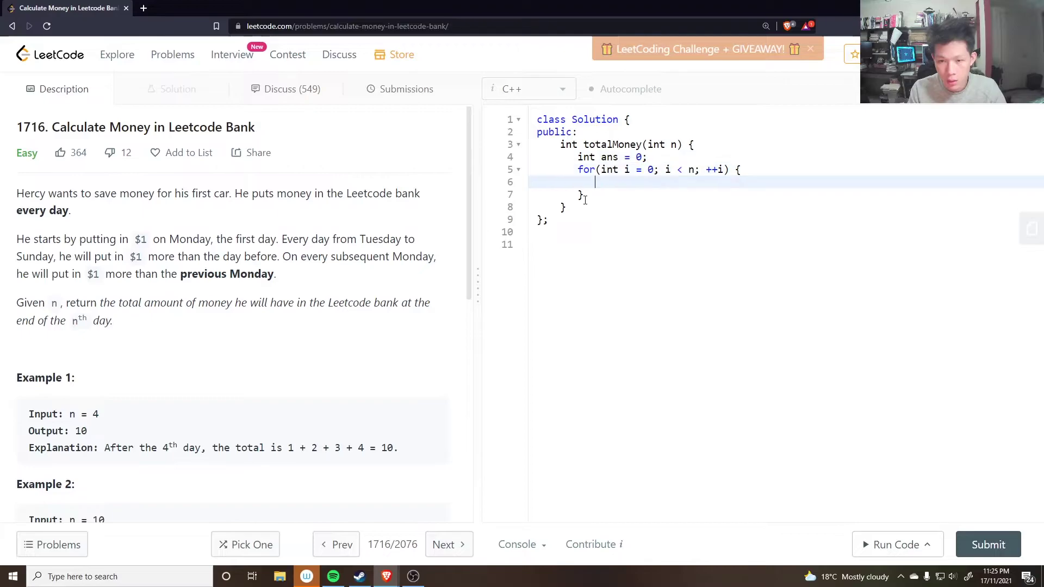
text(ans +=)
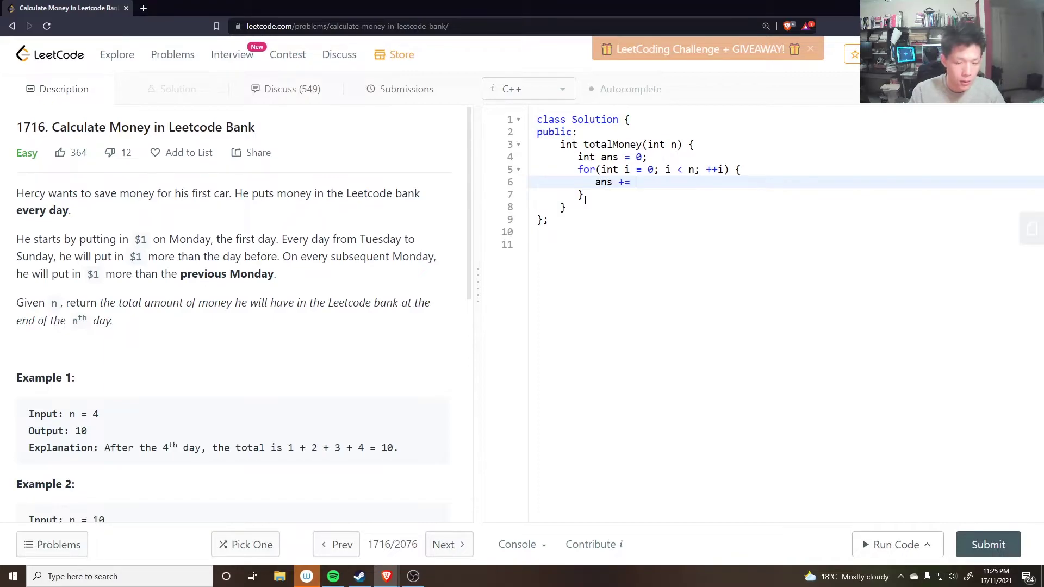
text(i /)
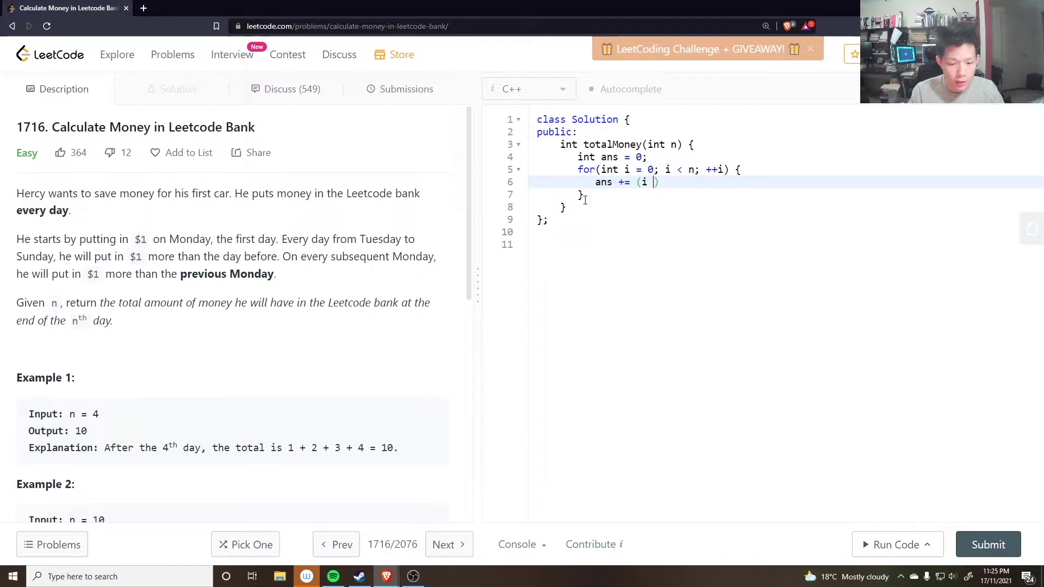
text( 7)
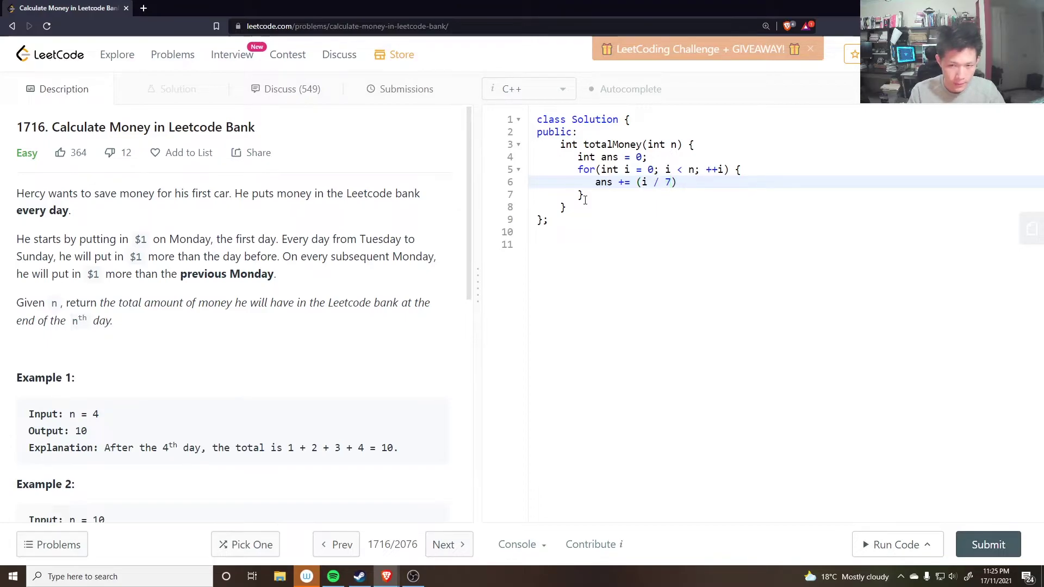
Step: Add ans += (i / 7) + 1 + (i % 7) inside the loop, then return ans after it
key(Up)
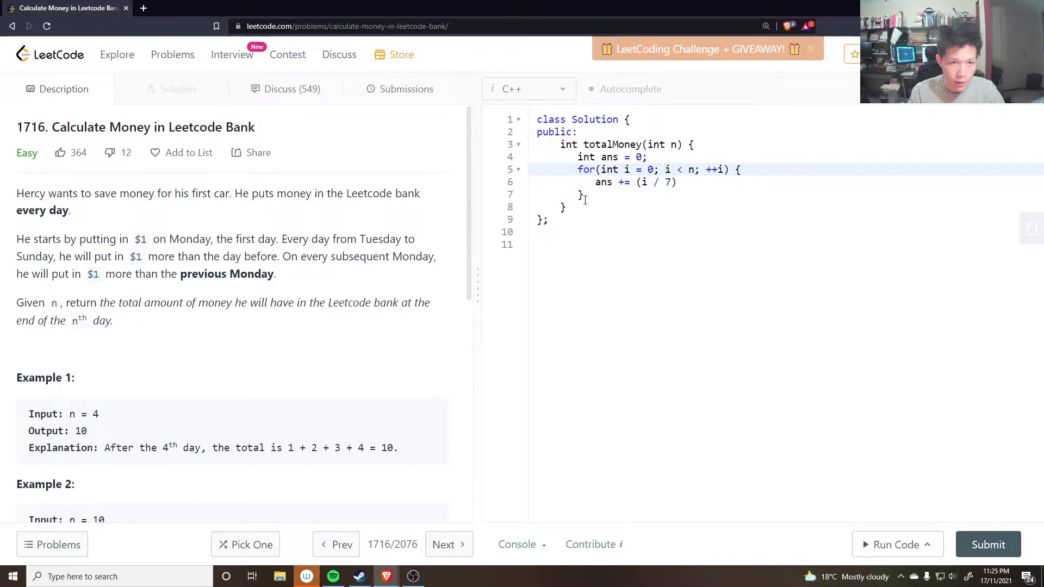
key(Down)
key(Left)
key(Left)
key(Left)
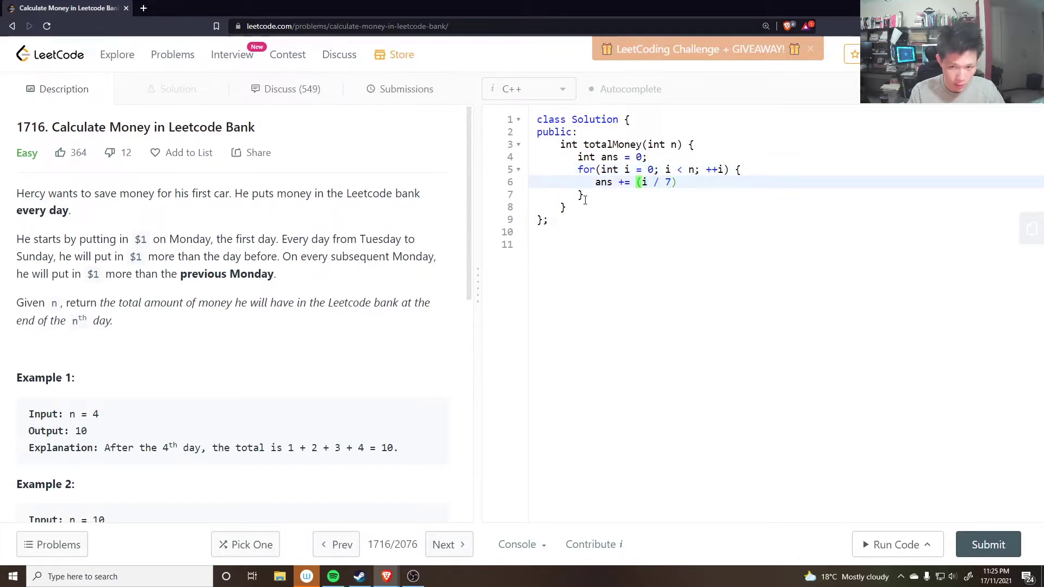
key(End)
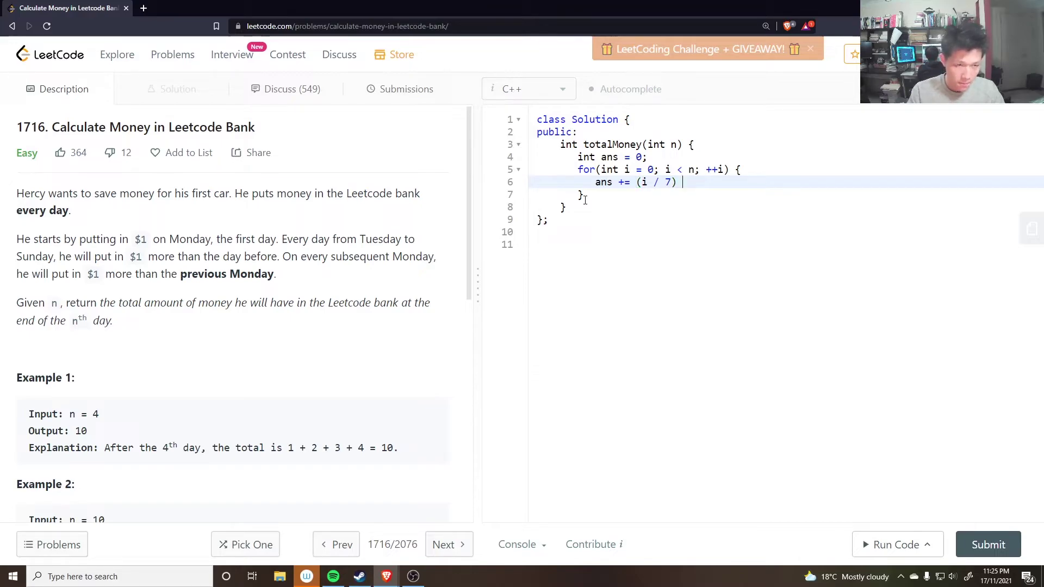
text(+ 1)
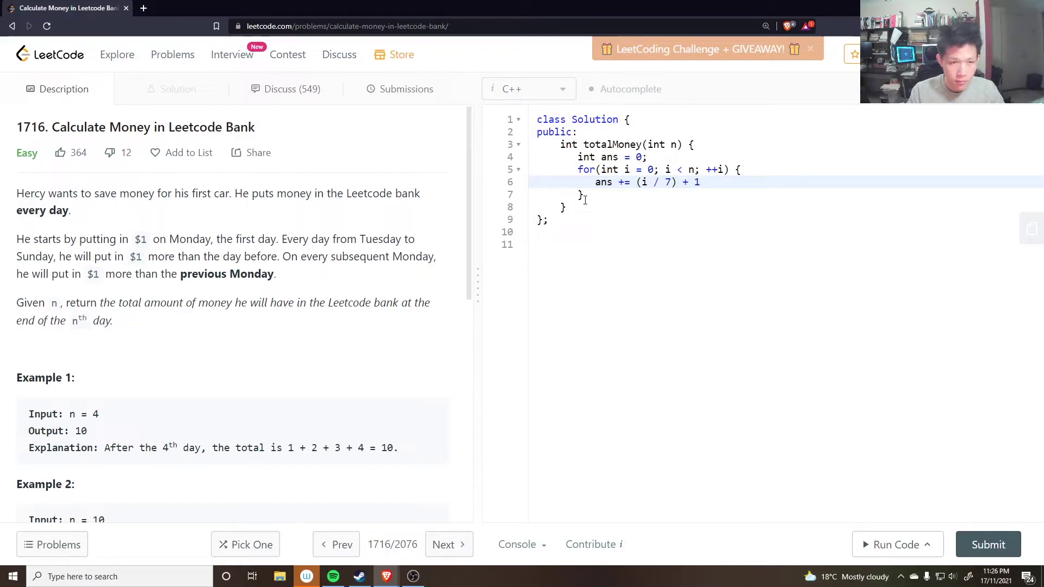
text( + )
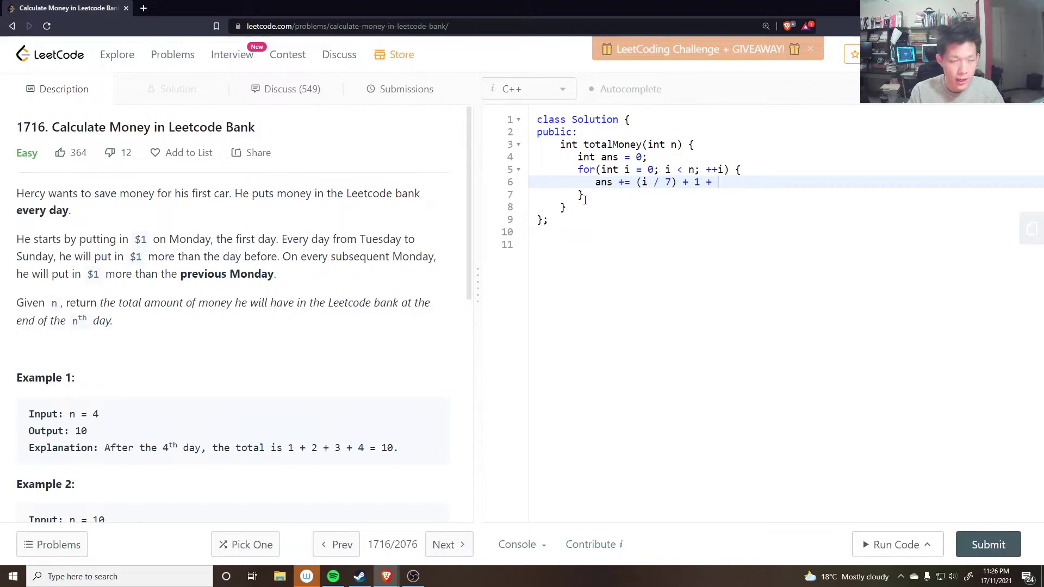
text((i )
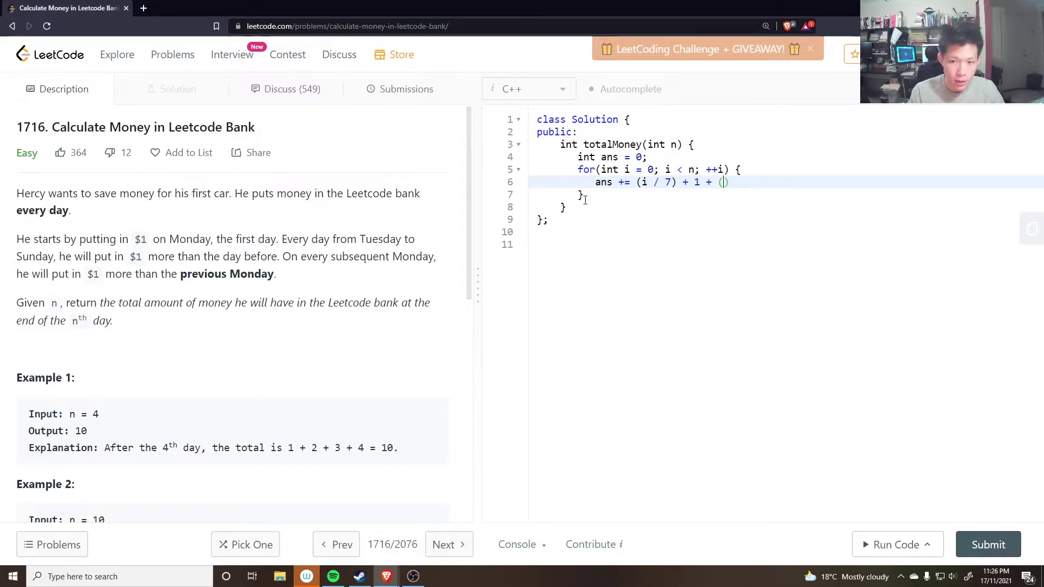
text(% 7)
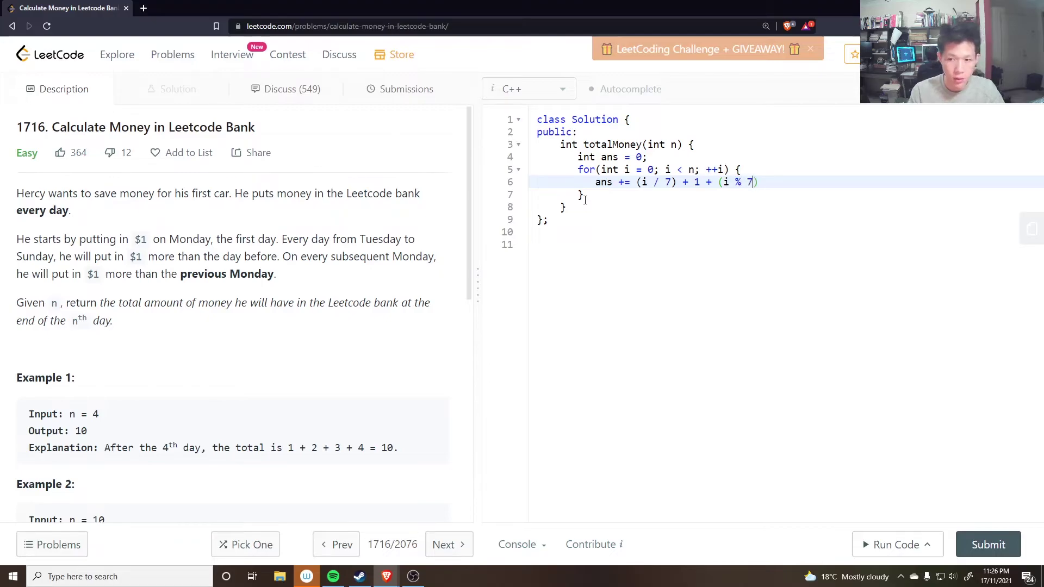
text();)
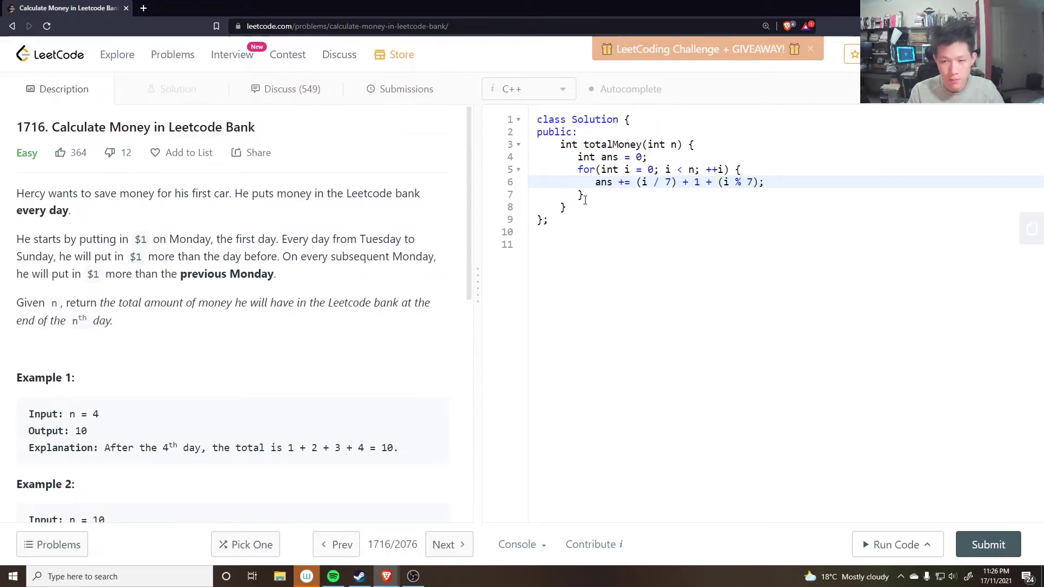
click(585, 199)
key(Return)
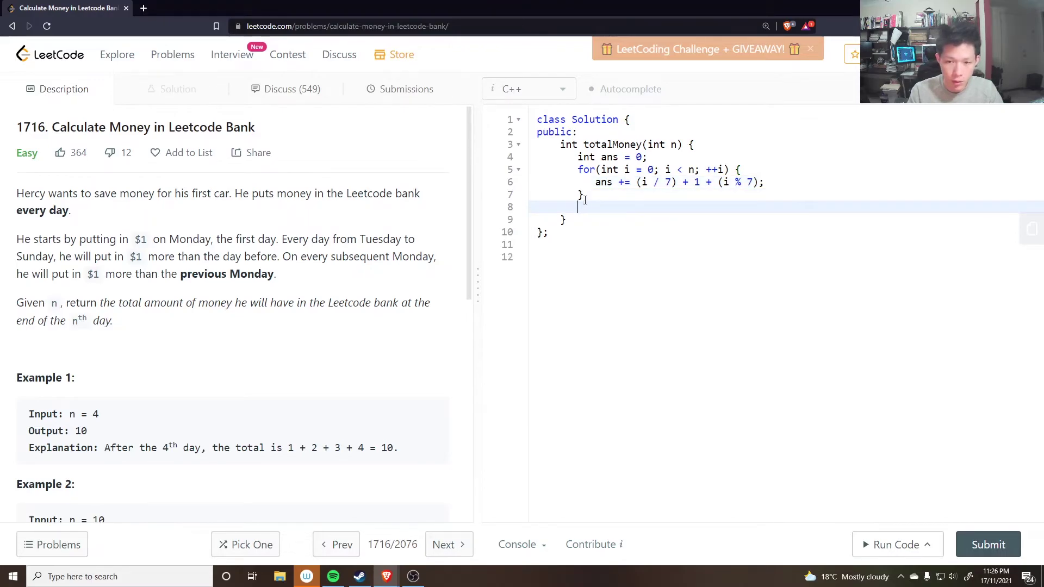
text(return ans;)
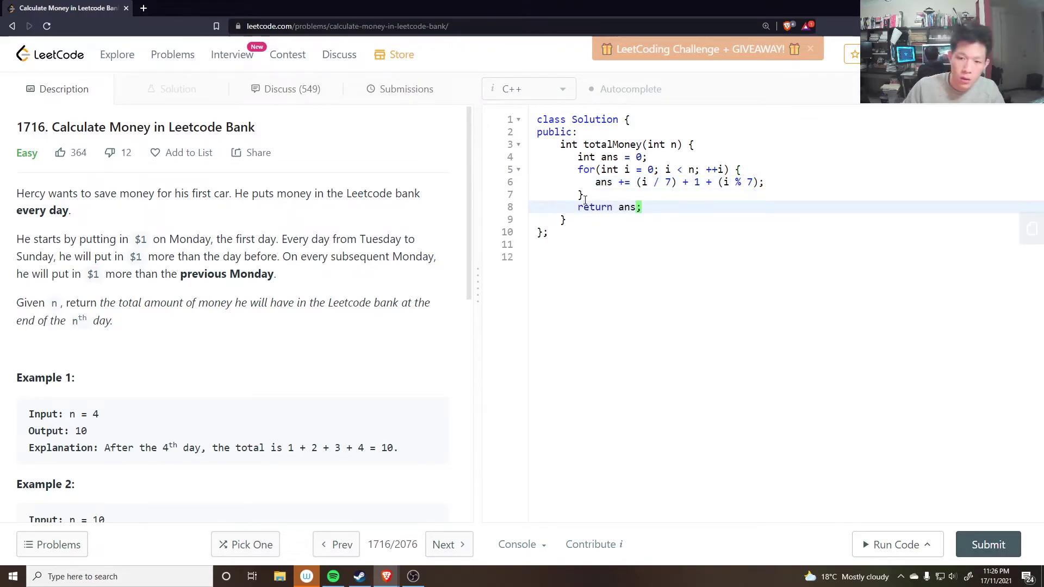
Step: Run the code to an Accepted result (output 1), then submit it
click(896, 545)
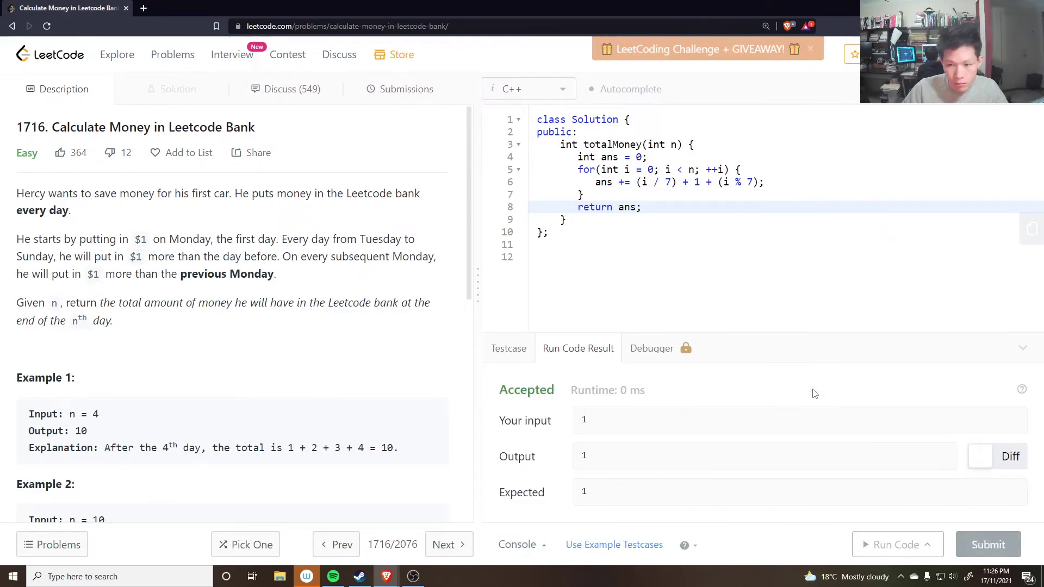
click(988, 546)
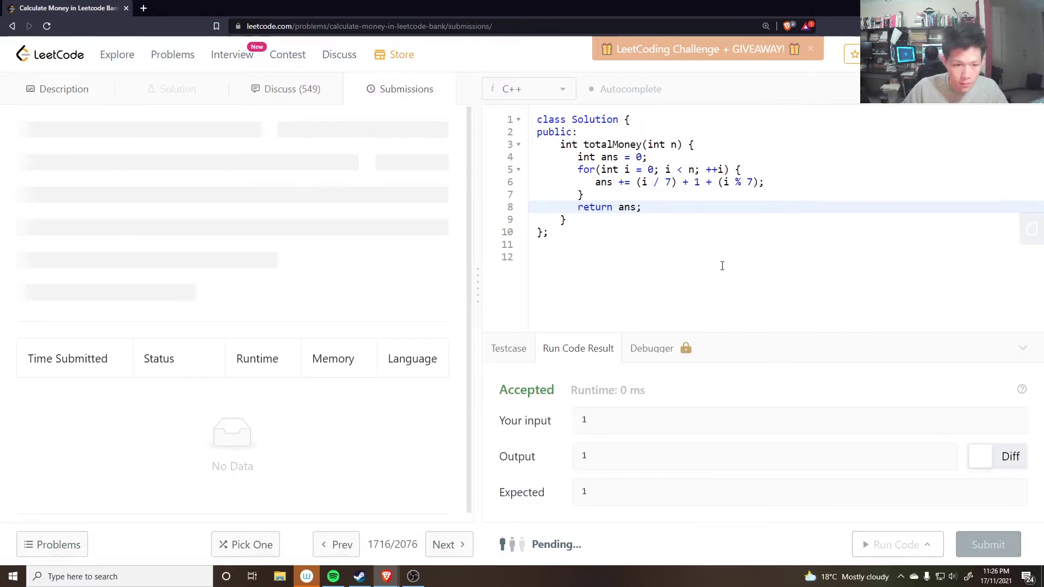